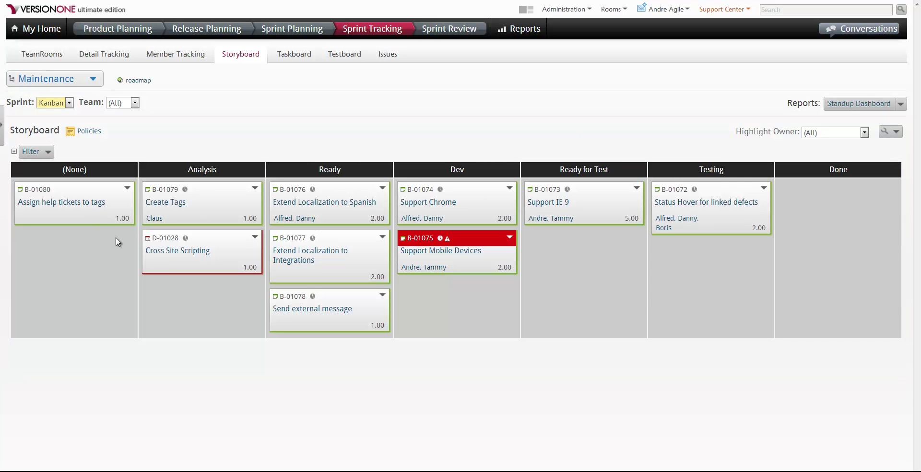
Customize the storyboard with WIP limits of 3 for Ready, 2 for Dev, 2 for Ready for Test and 1 for Testing, and save
click(891, 132)
click(873, 160)
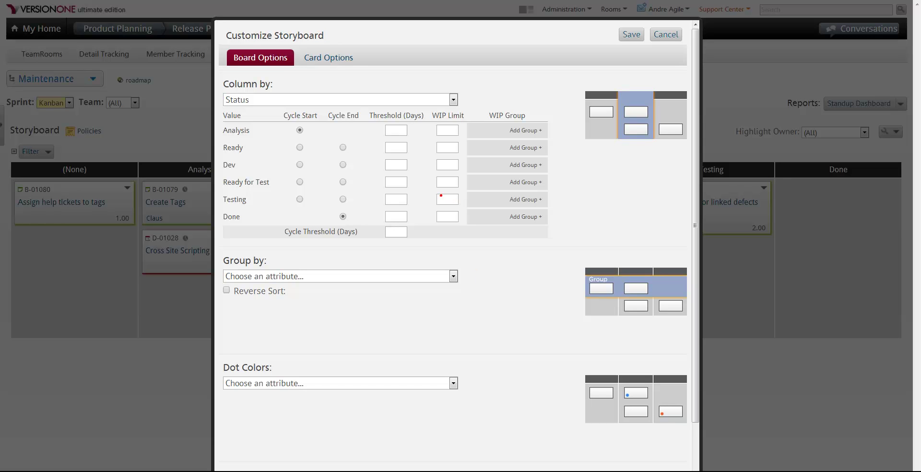
mouse_move(428, 109)
mouse_down()
mouse_move(451, 123)
mouse_move(468, 187)
mouse_move(466, 231)
mouse_up()
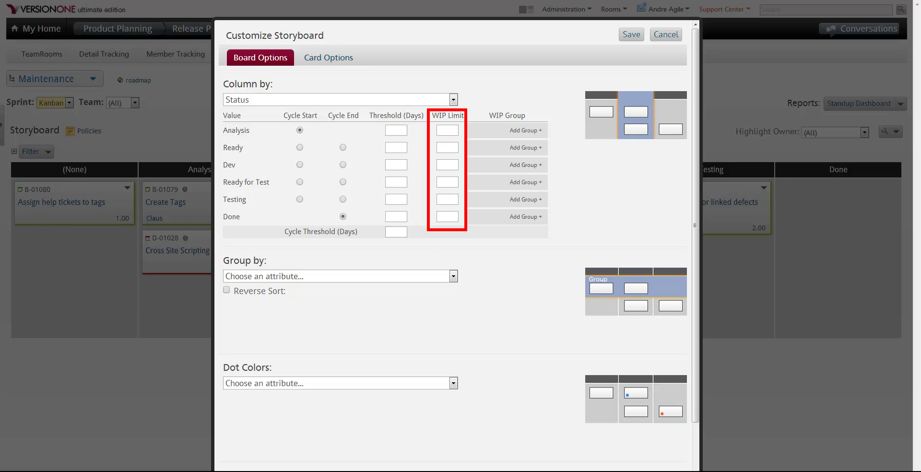
click(448, 147)
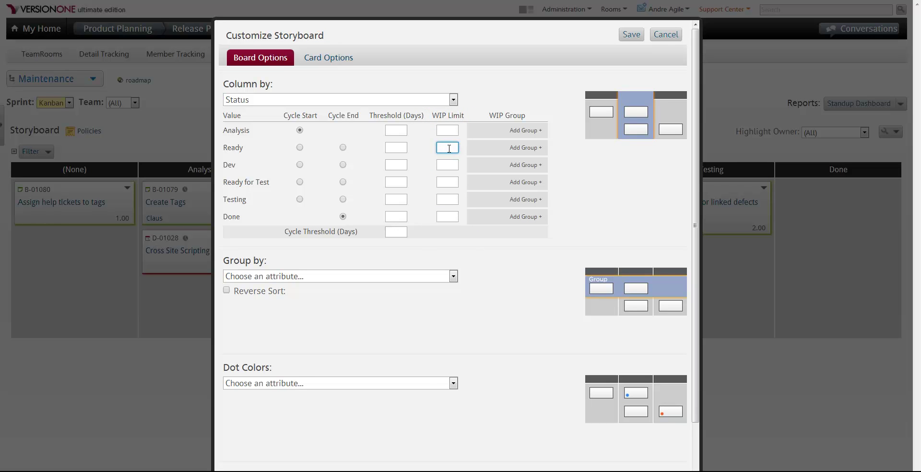
text(3)
click(447, 165)
text(2)
click(446, 182)
text(2)
click(449, 198)
text(1)
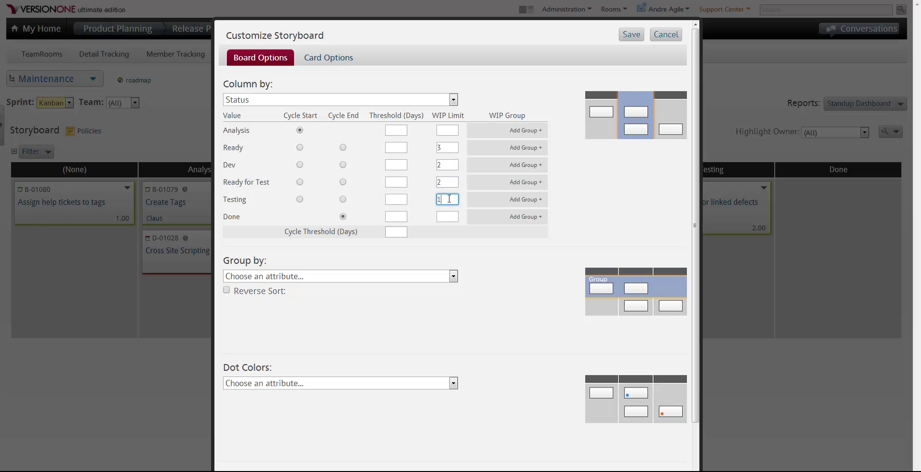
click(630, 34)
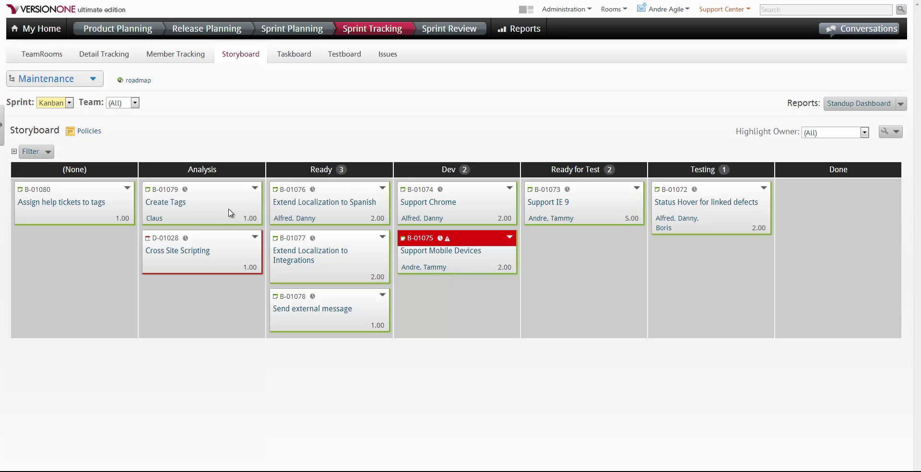
Try moving the Create Tags card from Analysis into the Ready column and return it to Analysis
mouse_move(250, 254)
drag(250, 254, 351, 367)
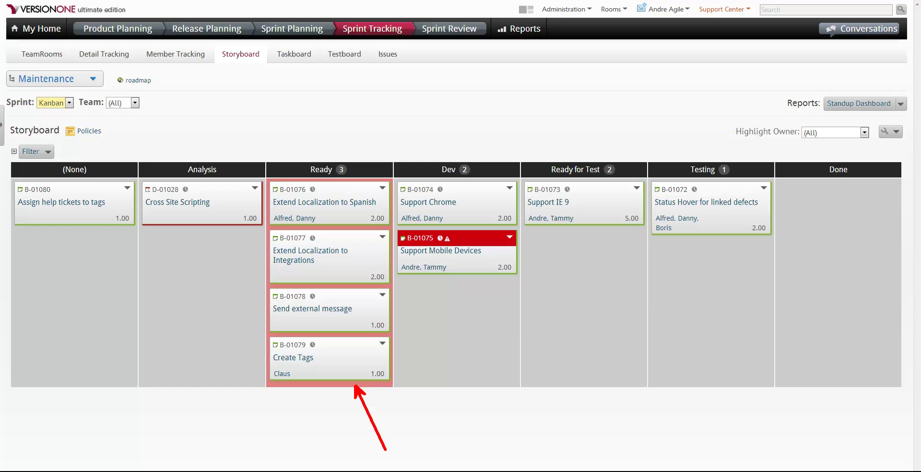
drag(351, 370, 205, 257)
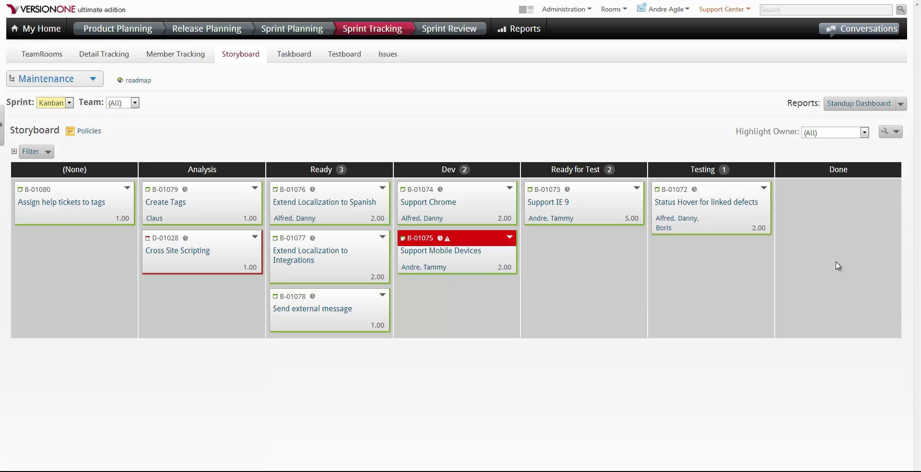
Set the storyboard's Dev threshold to 1 day and the overall cycle threshold to 3 days, and save
click(893, 132)
click(879, 155)
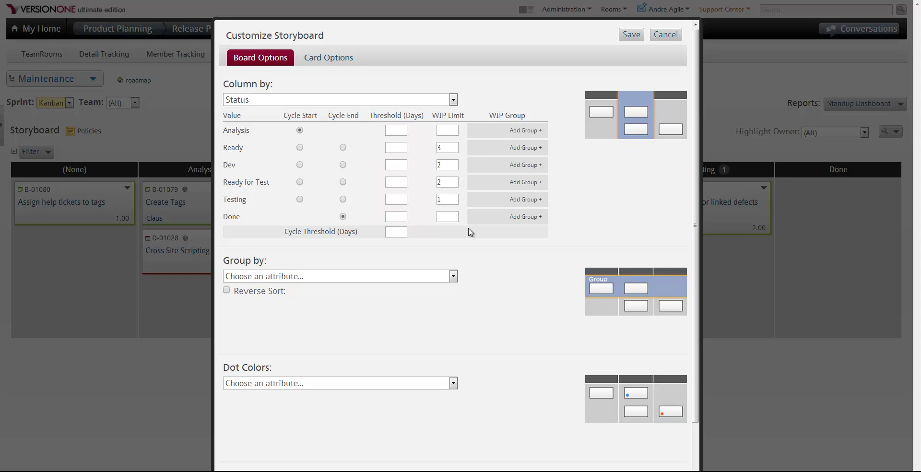
click(401, 165)
text(1)
click(392, 233)
text(3)
click(630, 36)
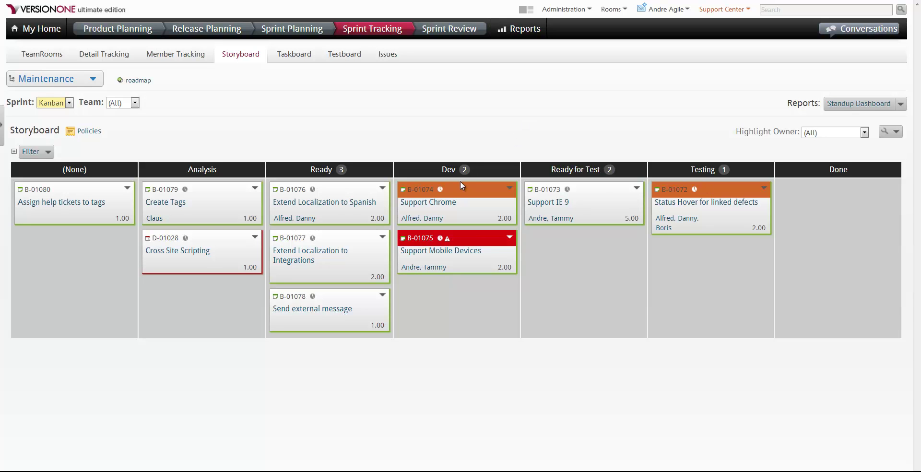
mouse_move(439, 190)
Add a WIP group named Development spanning the Ready and Dev statuses with a limit of 4
click(896, 133)
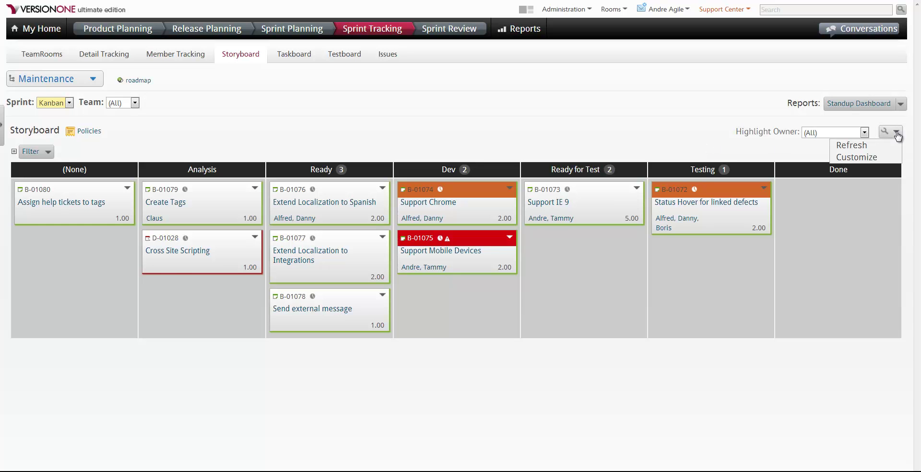
click(873, 157)
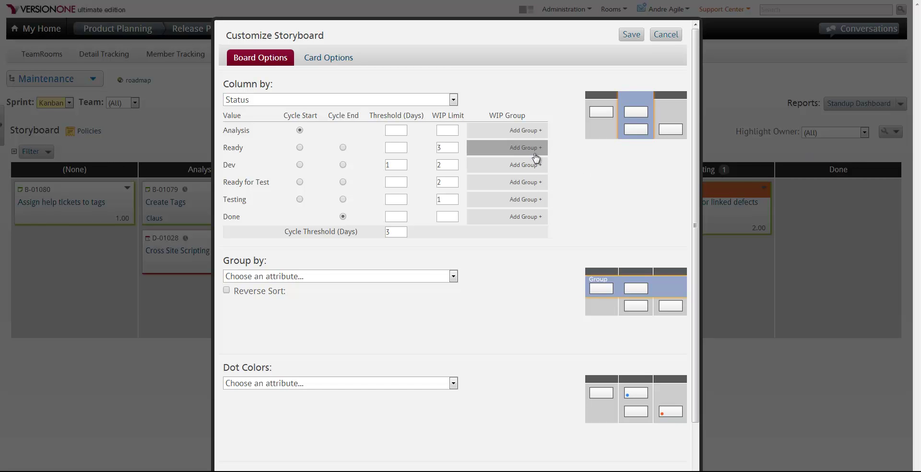
click(523, 150)
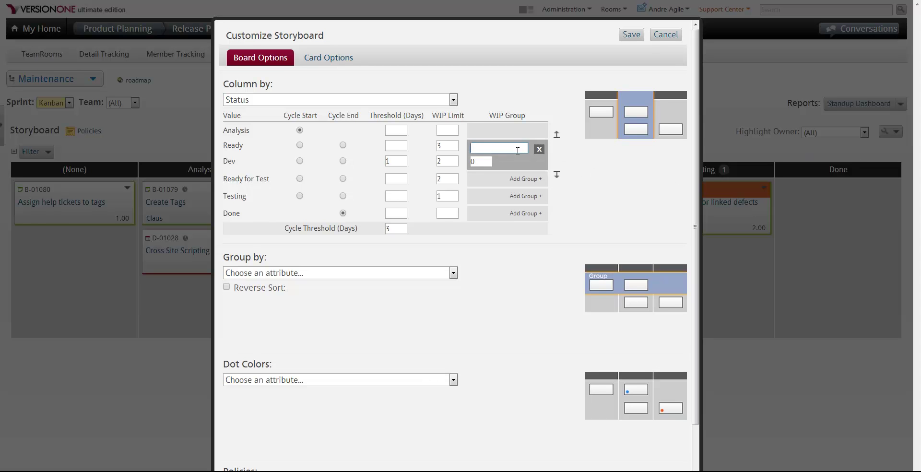
text(Development)
key(Tab)
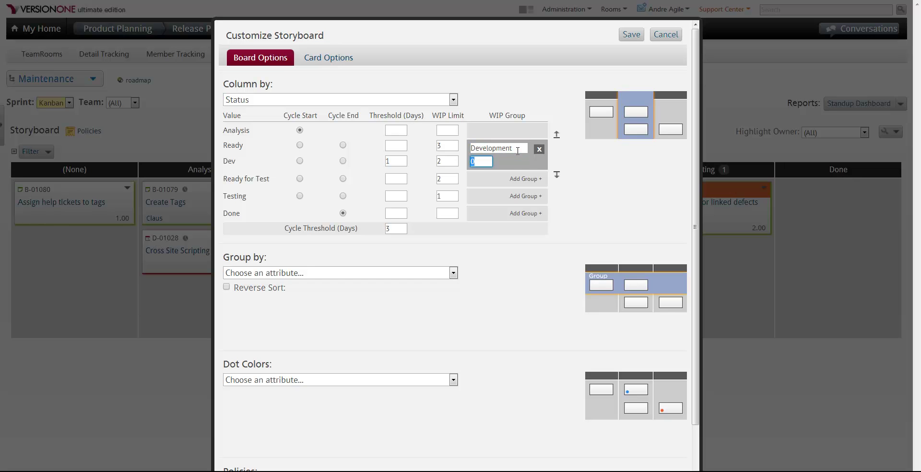
text(4)
Add a WIP group named Testing spanning Ready for Test and Testing with a limit of 2, and save the board options
click(523, 178)
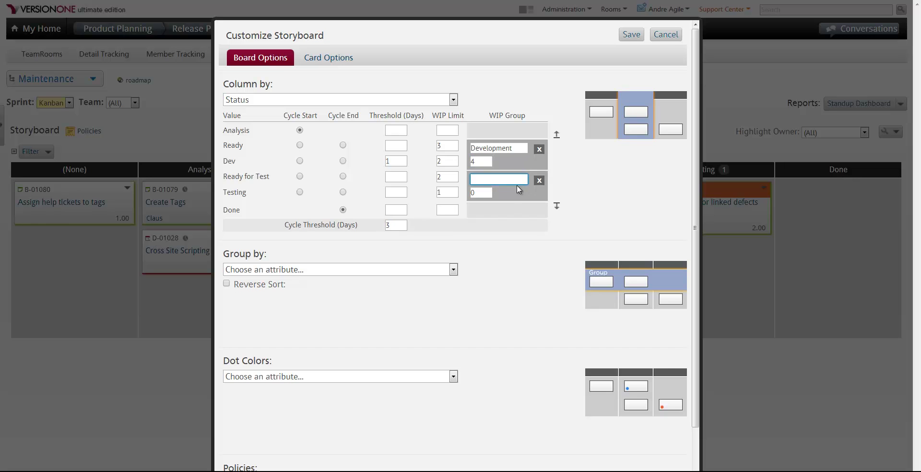
text(Testing)
key(Tab)
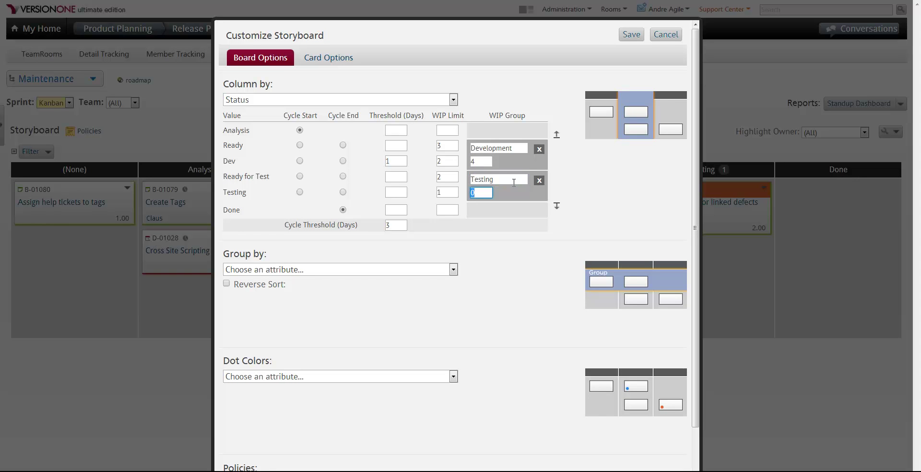
text(2)
click(622, 40)
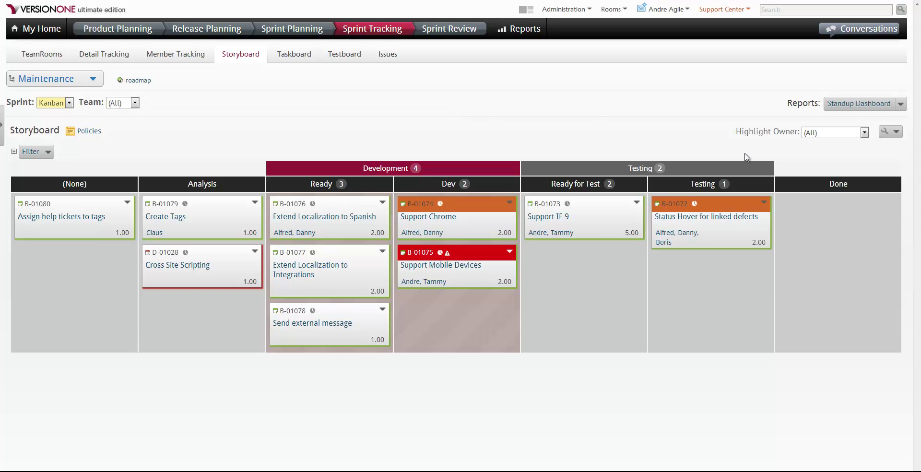
Group the storyboard into swimlanes by Class of Service and save the customization
click(895, 139)
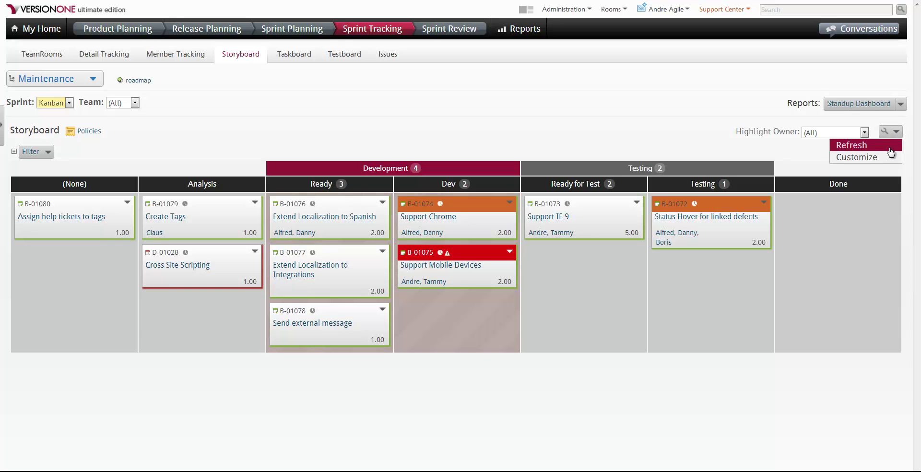
click(878, 155)
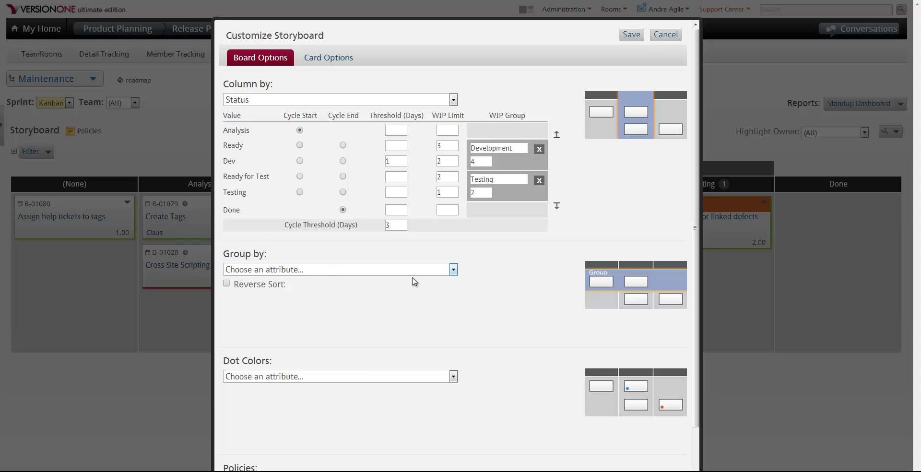
click(452, 269)
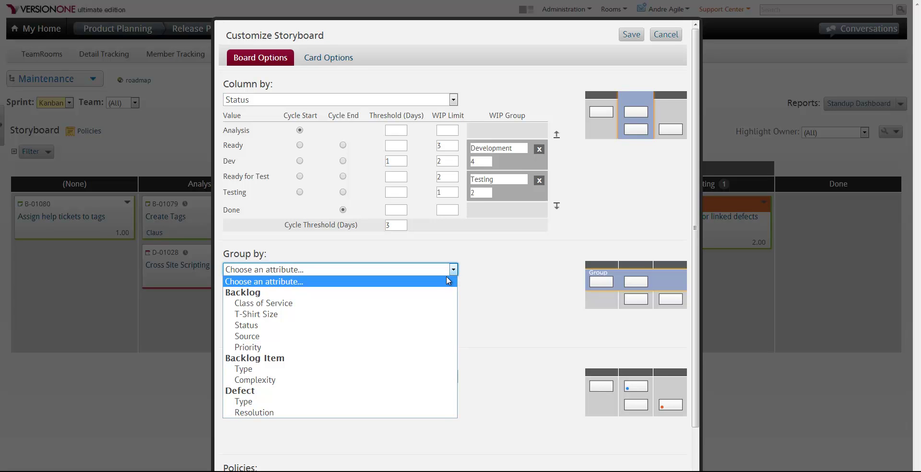
click(433, 303)
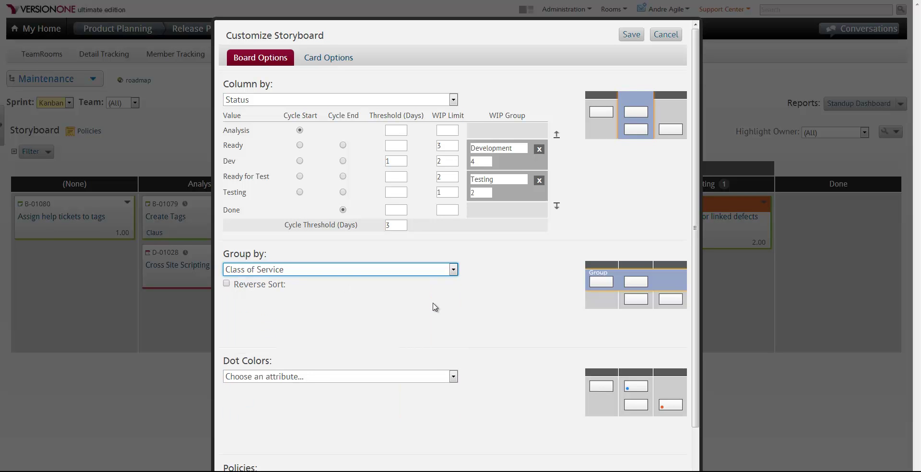
click(631, 34)
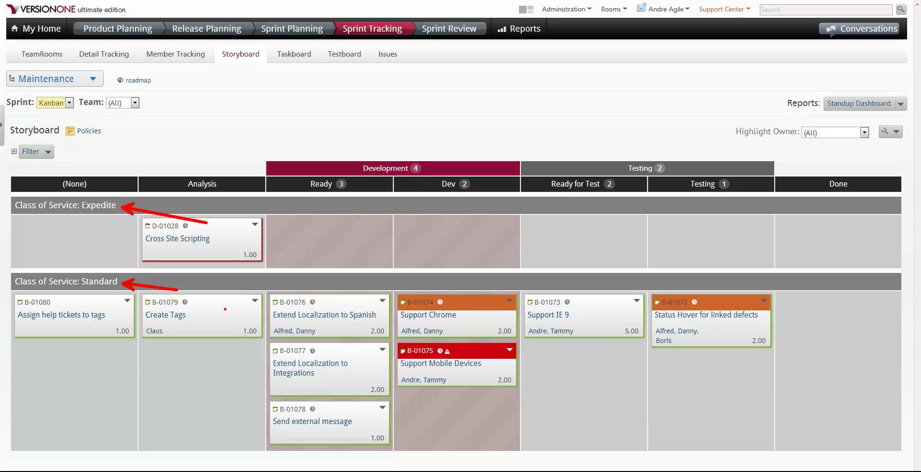
key(Escape)
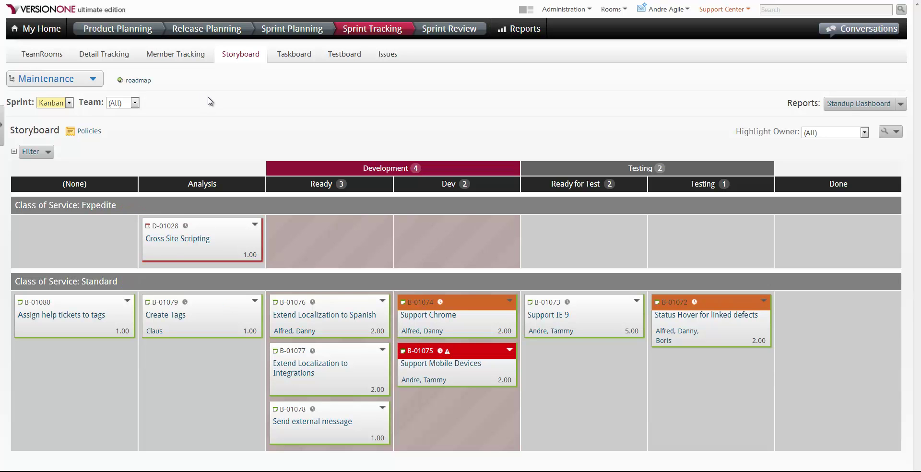